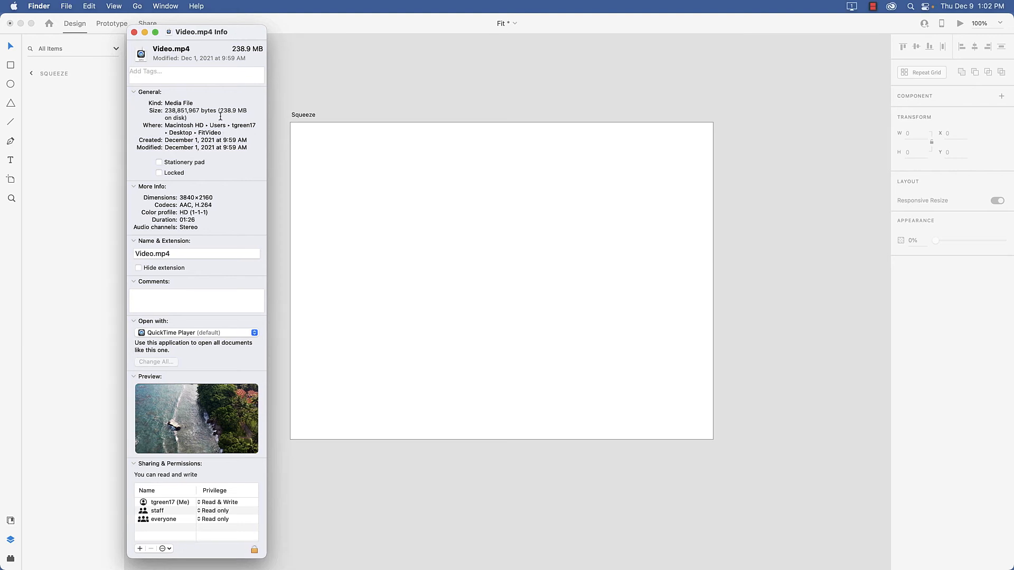
# Check the size of Video.mp4 in its info window, close the window and return to XD
pyautogui.moveTo(220, 111); pyautogui.dragTo(270, 113)
pyautogui.click(134, 32)
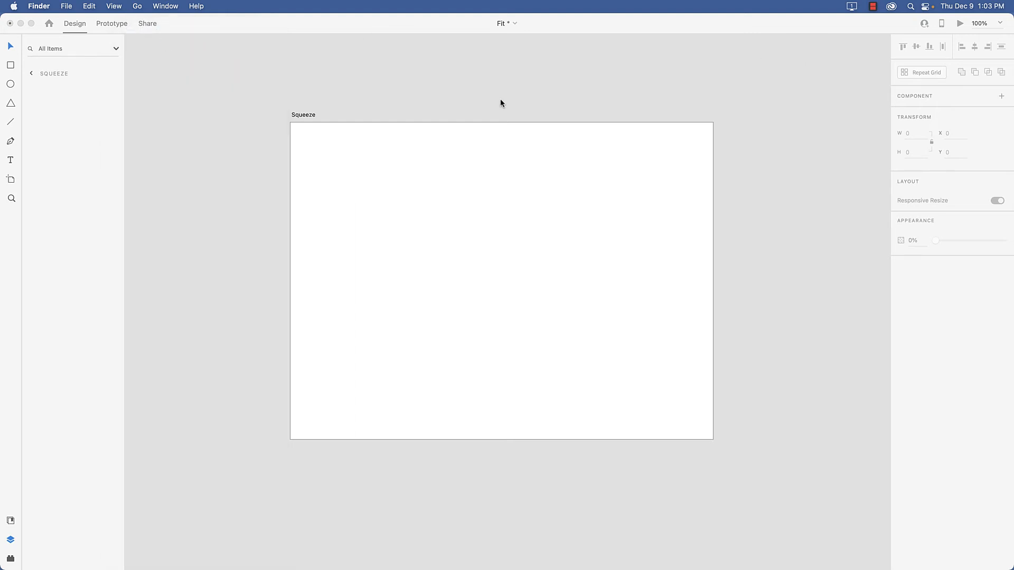
pyautogui.click(513, 88)
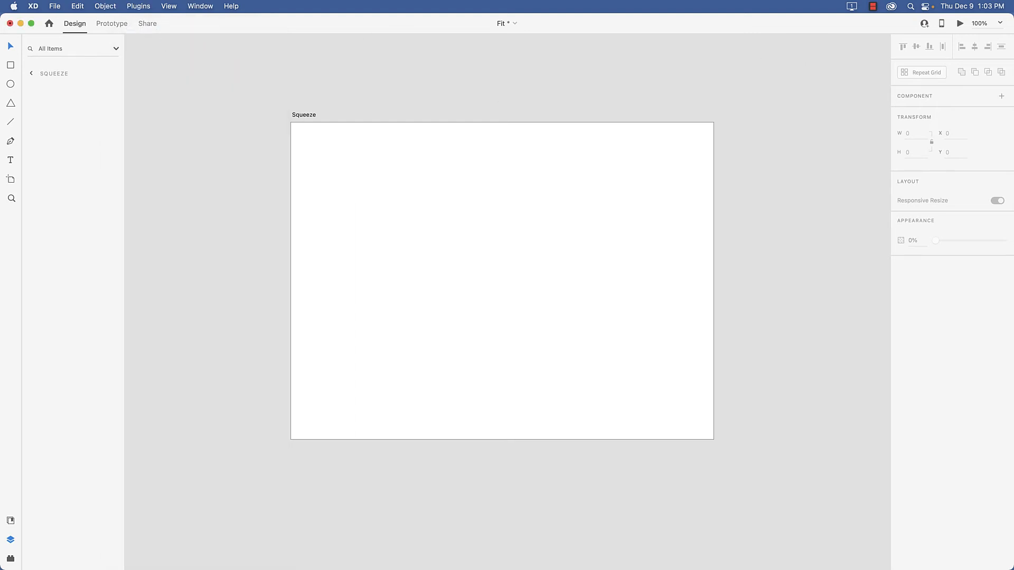
# Switch to Media Encoder and add Video.mp4 to the encoding queue
pyautogui.moveTo(1013, 4); pyautogui.dragTo(709, 4)
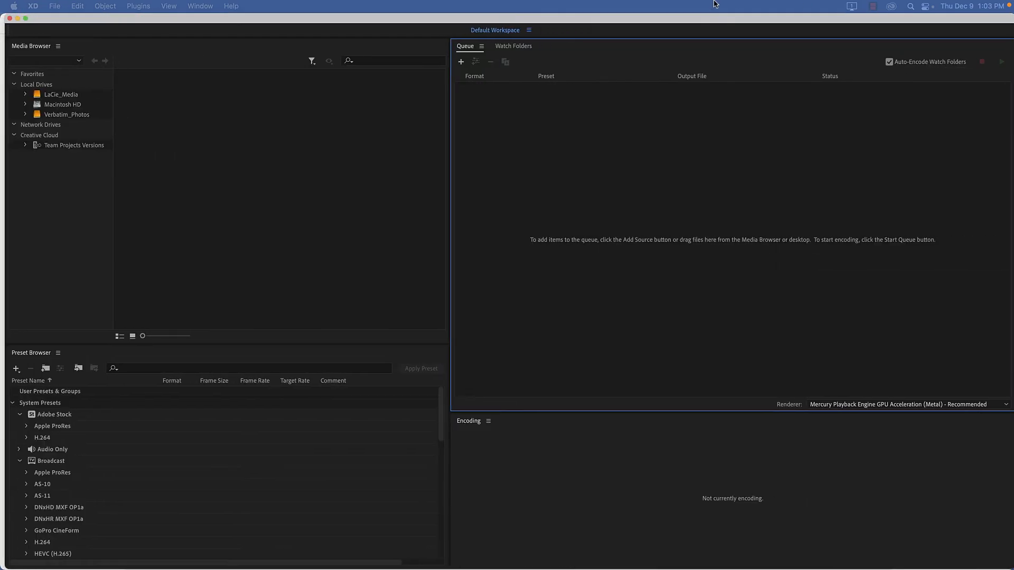
pyautogui.moveTo(709, 4); pyautogui.dragTo(711, 4)
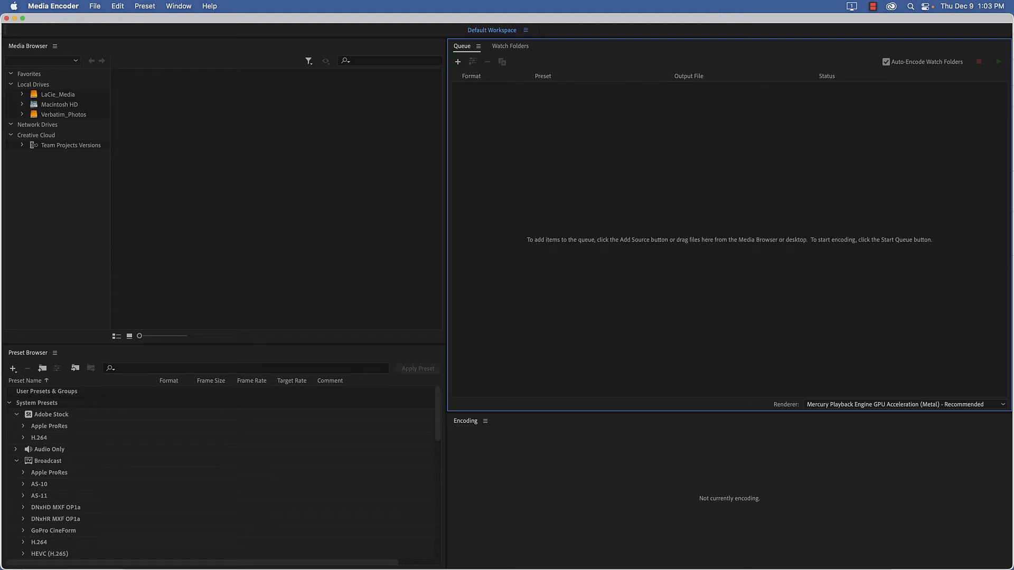
pyautogui.moveTo(413, 119); pyautogui.dragTo(530, 210)
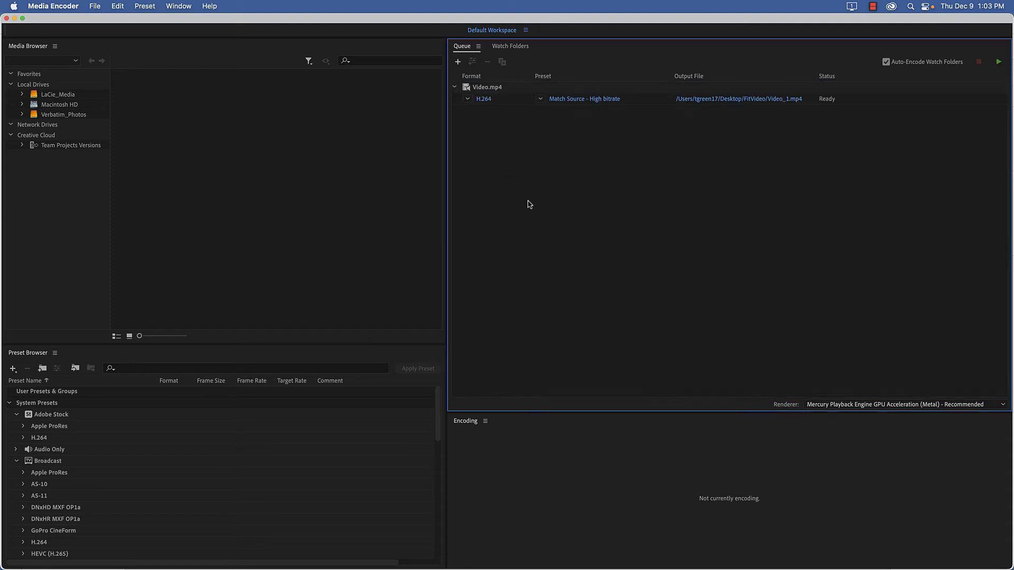
# Name the queued H.264 export Island in the FitVideo folder and trim the clip's end to a range of about 20 seconds
pyautogui.click(484, 100)
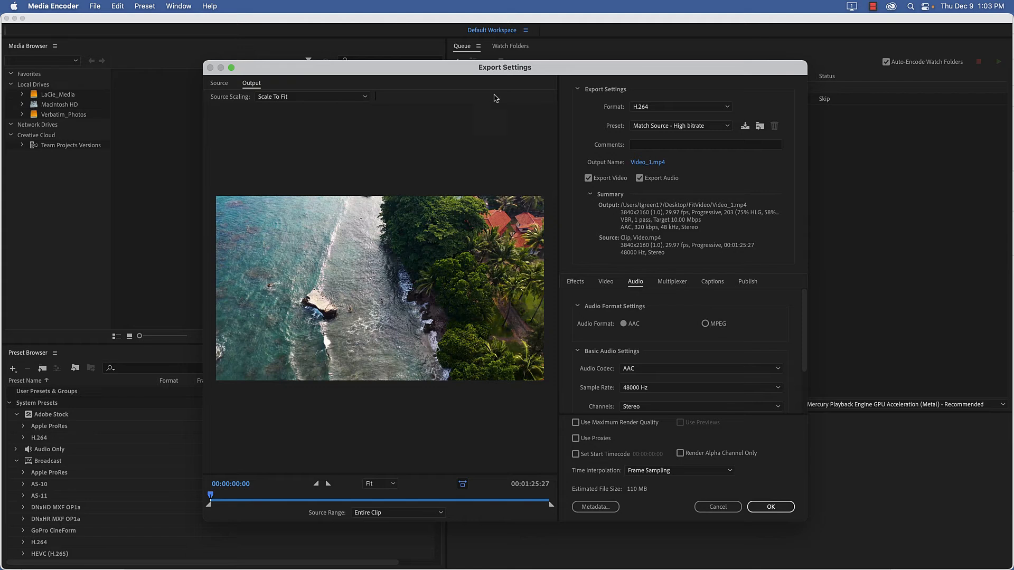
pyautogui.click(654, 165)
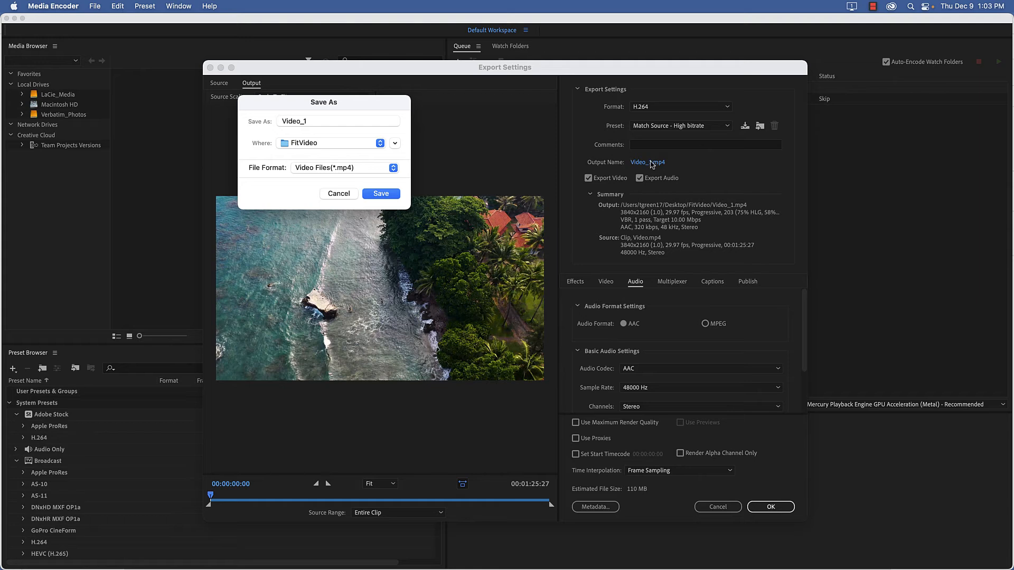
pyautogui.moveTo(317, 120); pyautogui.dragTo(242, 116)
pyautogui.write('Island')
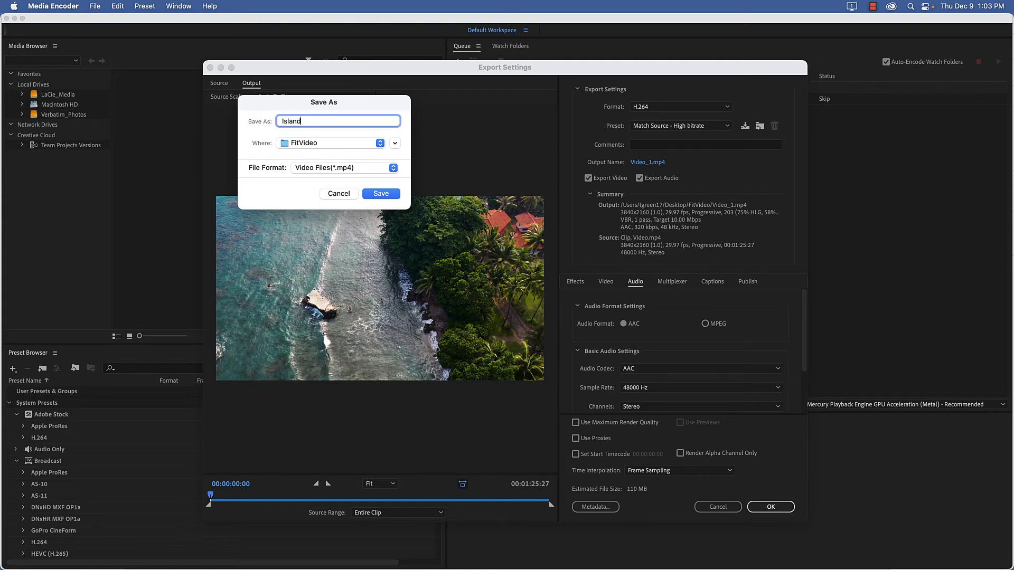
pyautogui.click(371, 194)
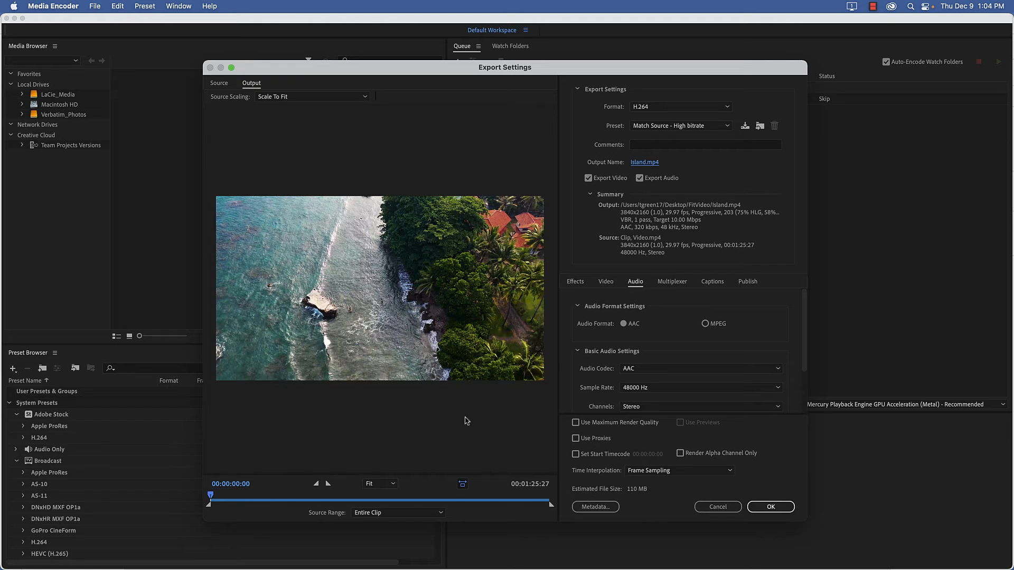
pyautogui.moveTo(551, 505); pyautogui.dragTo(288, 508)
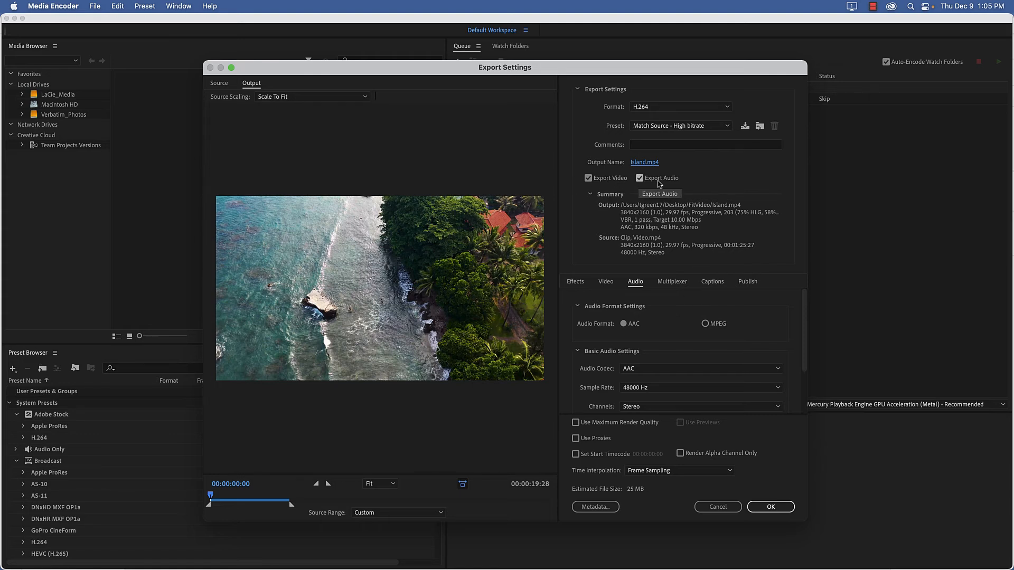
# Stop the video's frame size from matching the source and set its width to 800 with proportional height
pyautogui.click(606, 284)
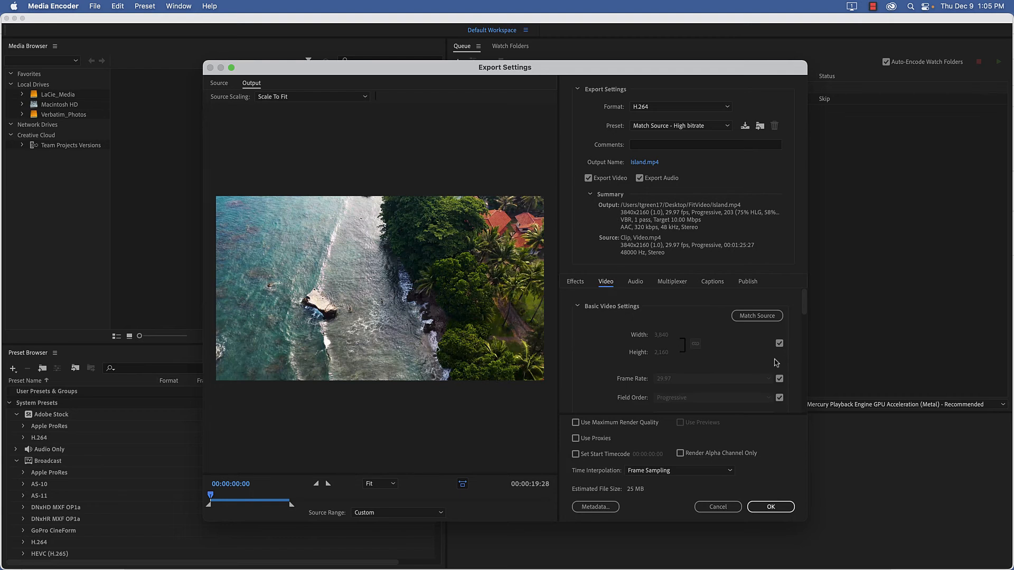
pyautogui.click(780, 344)
pyautogui.click(661, 337)
pyautogui.write('800')
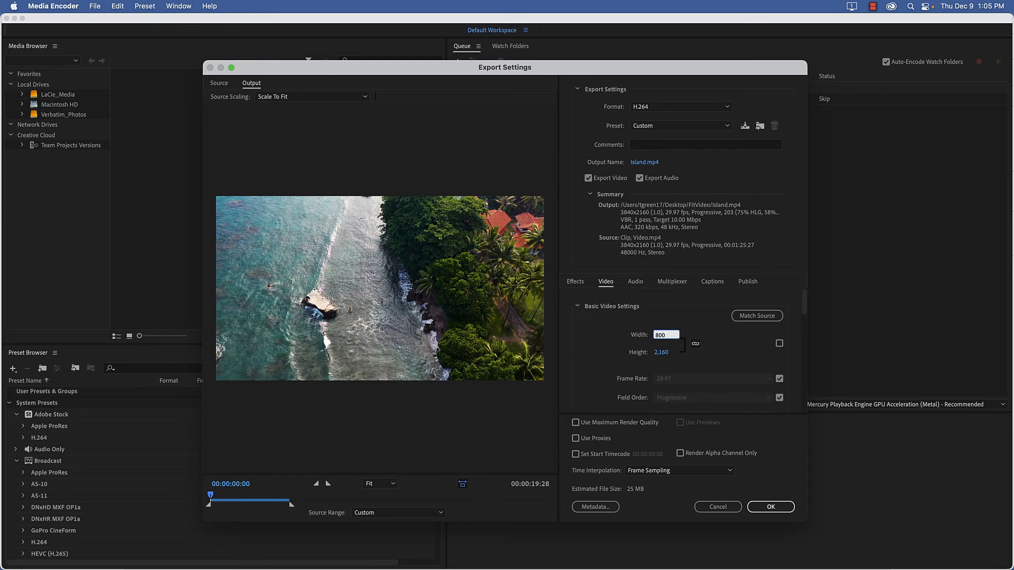
pyautogui.press('Return')
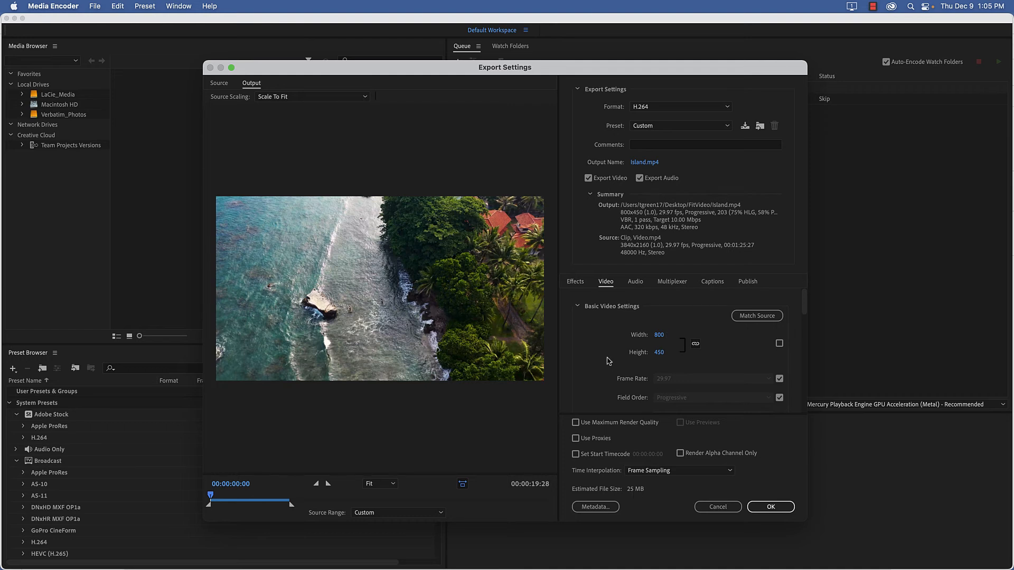
# Set the video's bitrate encoding to VBR, 2 pass with a 5 Mbps target, and enable Use Maximum Render Quality
pyautogui.scroll(-10, 609, 361)
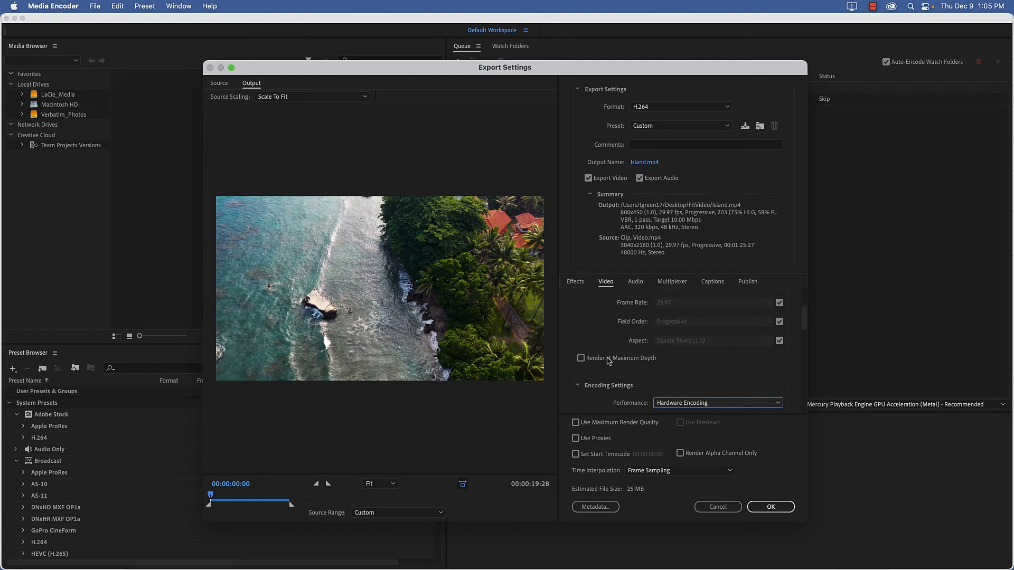
pyautogui.scroll(-10, 609, 361)
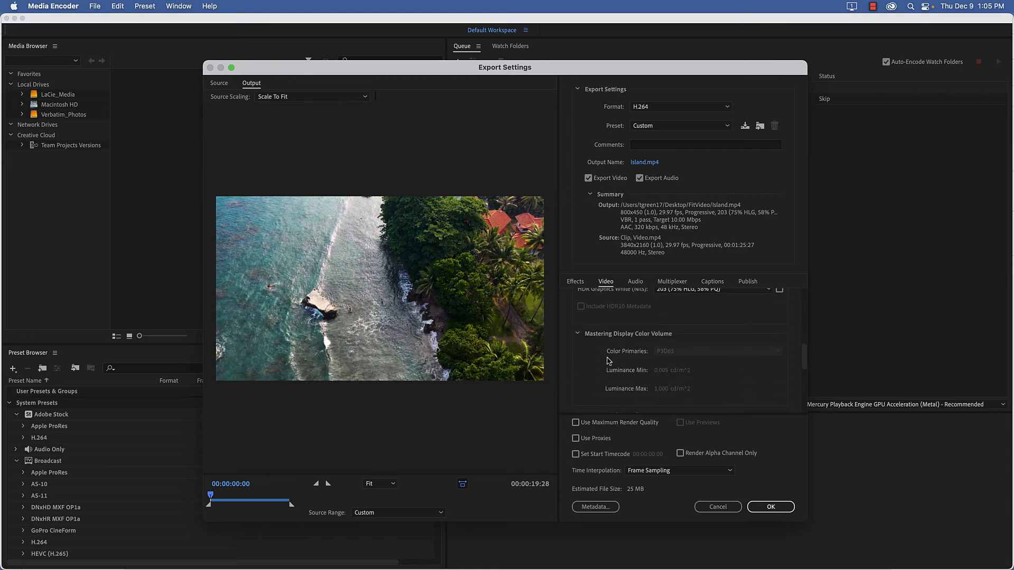
pyautogui.scroll(-1, 609, 361)
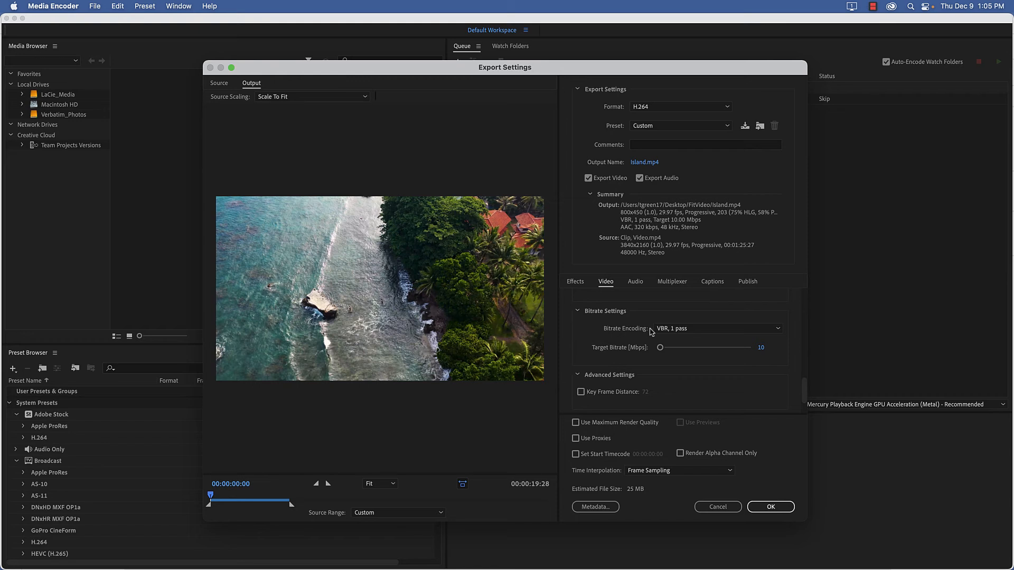
pyautogui.click(674, 329)
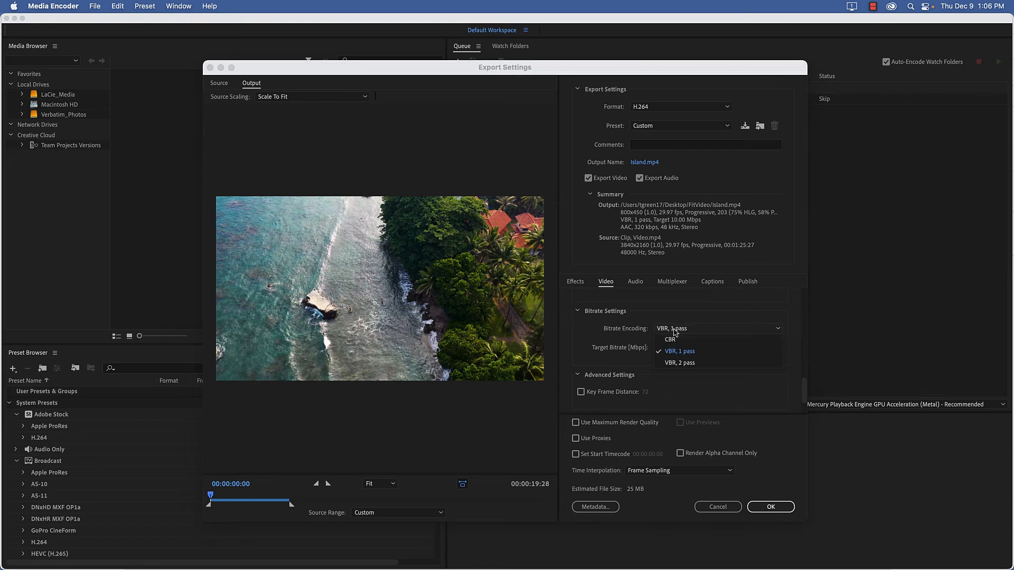
pyautogui.click(673, 366)
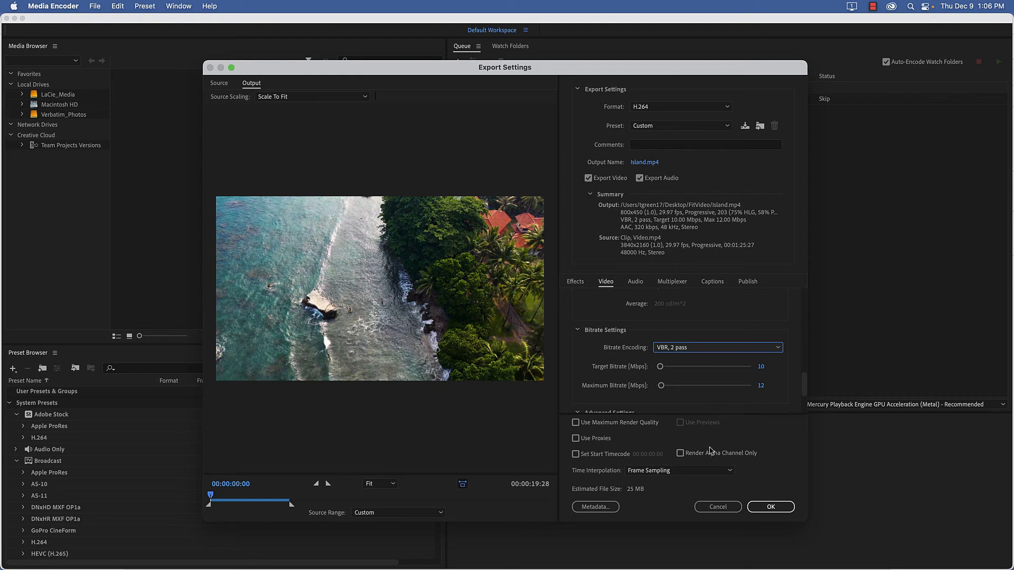
pyautogui.click(761, 367)
pyautogui.write('5')
pyautogui.press('Return')
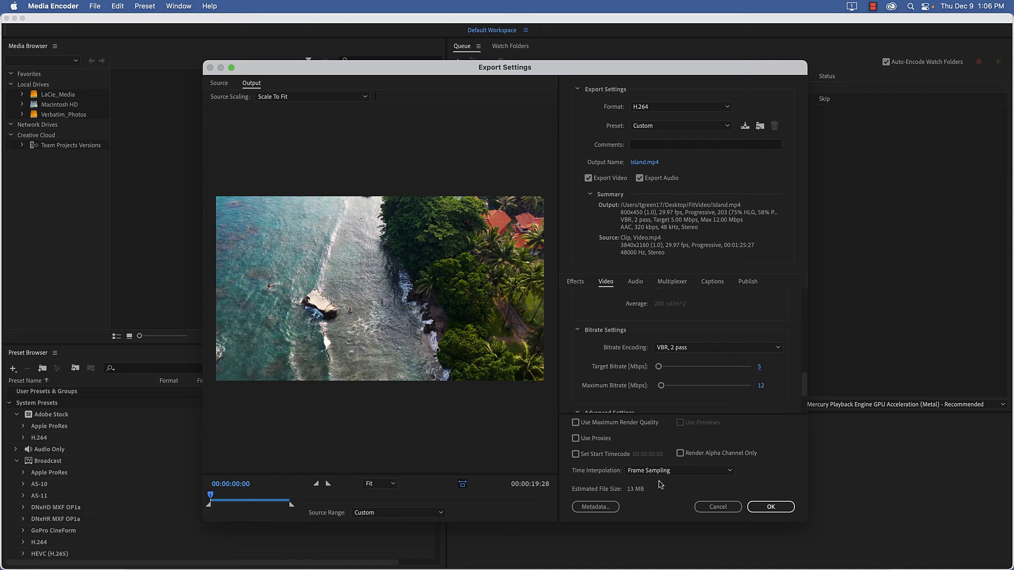
pyautogui.click(575, 424)
# Set the export's audio sample rate to 24000 Hz and its channels to Mono
pyautogui.click(636, 284)
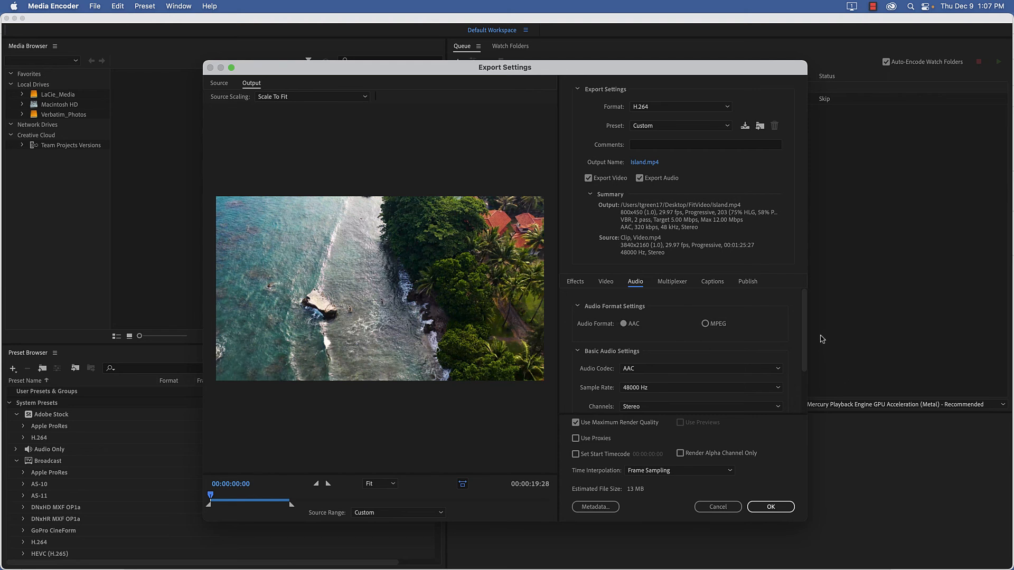
pyautogui.moveTo(807, 322); pyautogui.dragTo(800, 347)
pyautogui.click(663, 353)
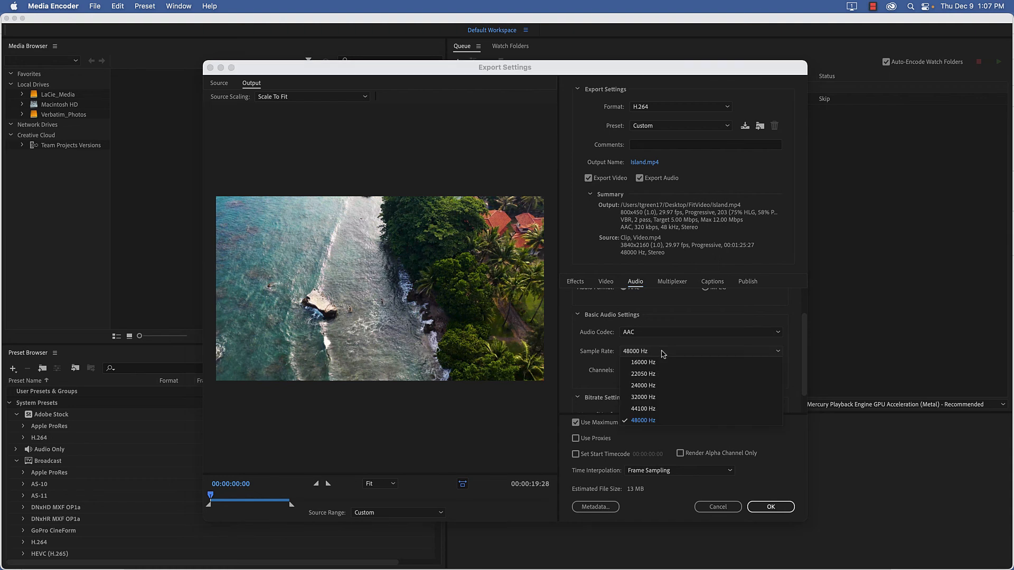
pyautogui.click(650, 388)
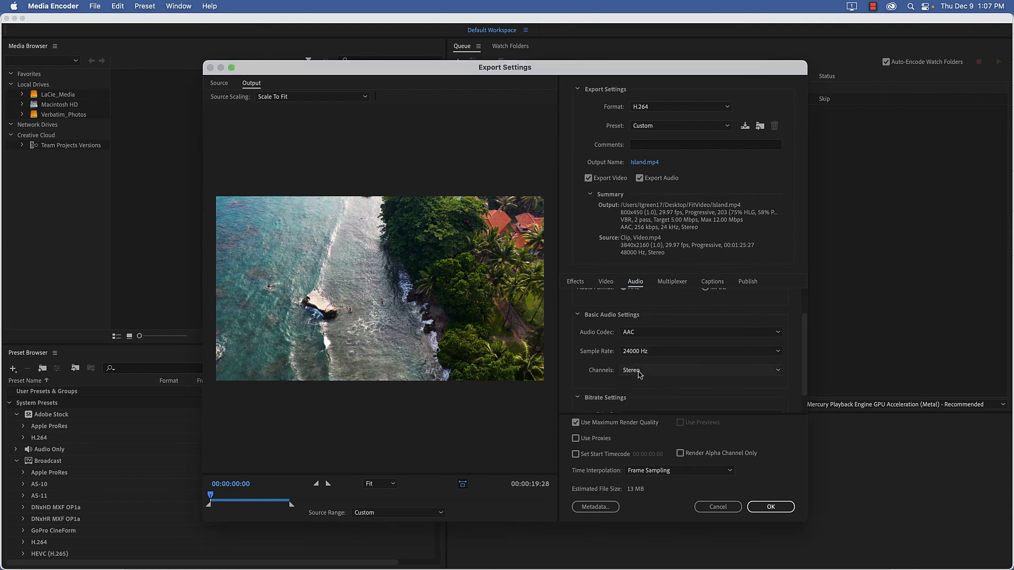
pyautogui.click(640, 372)
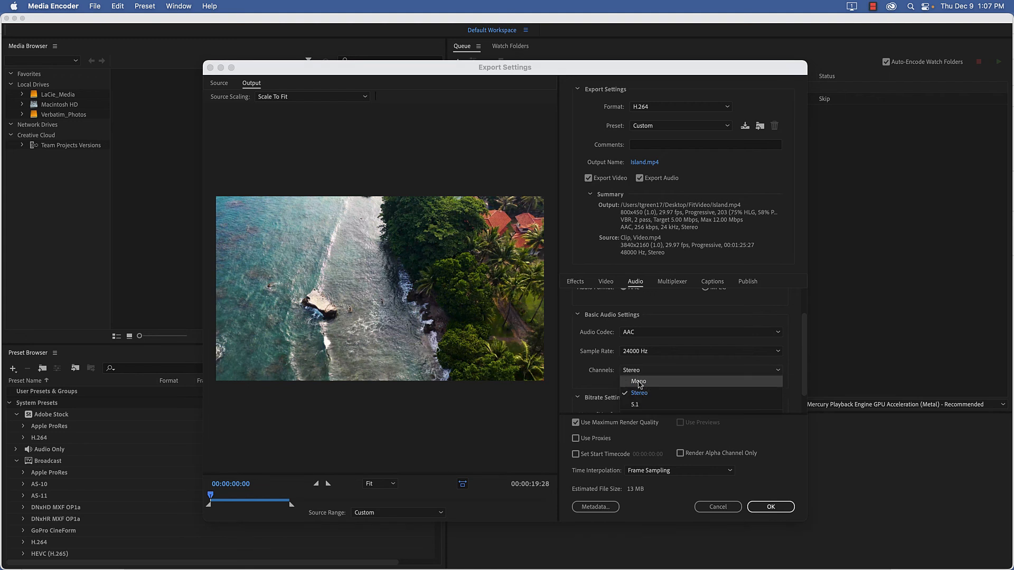
pyautogui.click(640, 381)
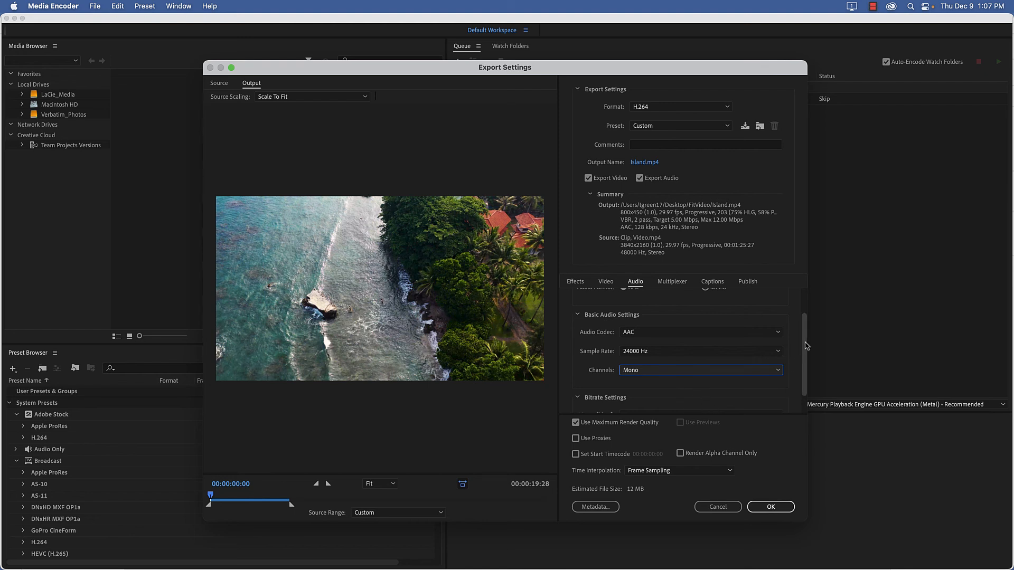
# Set the export's audio bitrate to 64 kbps
pyautogui.scroll(-3, 805, 343)
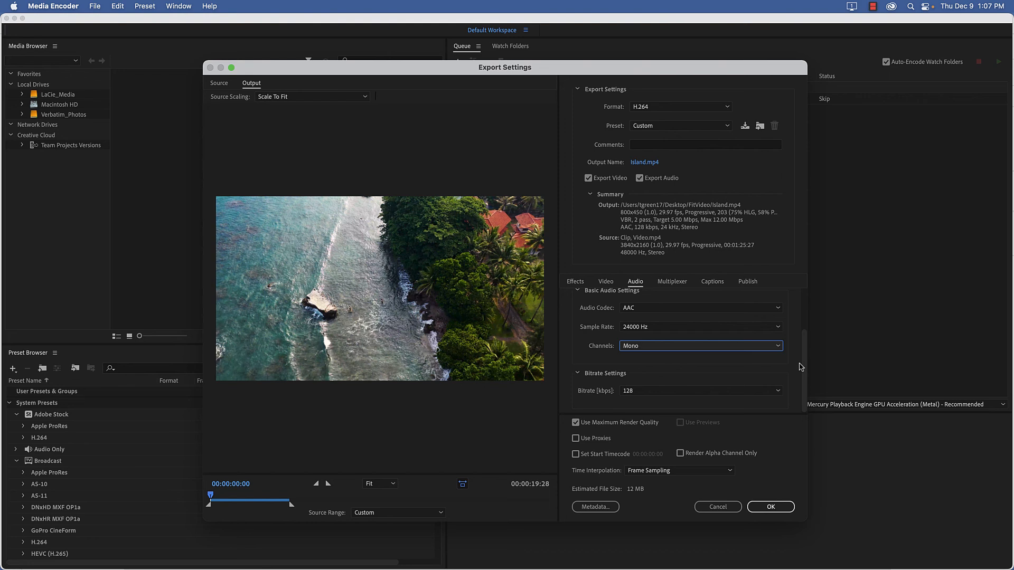
pyautogui.click(647, 394)
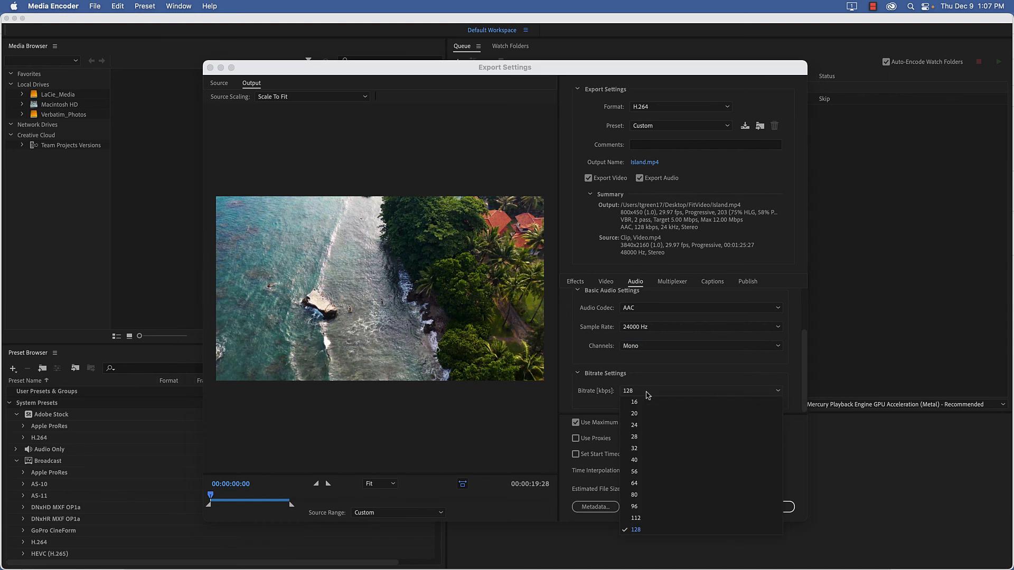
pyautogui.click(635, 483)
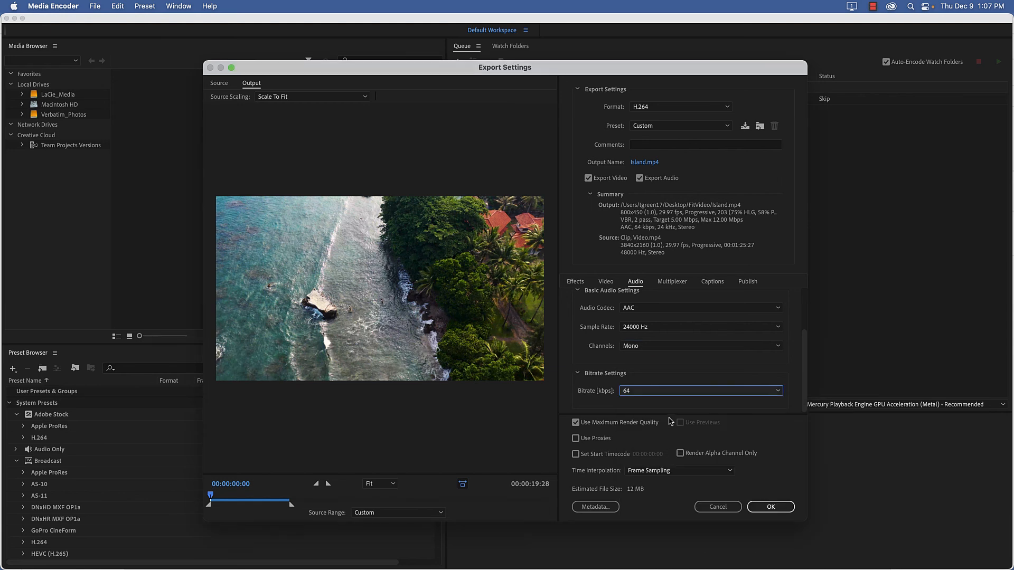
pyautogui.click(761, 433)
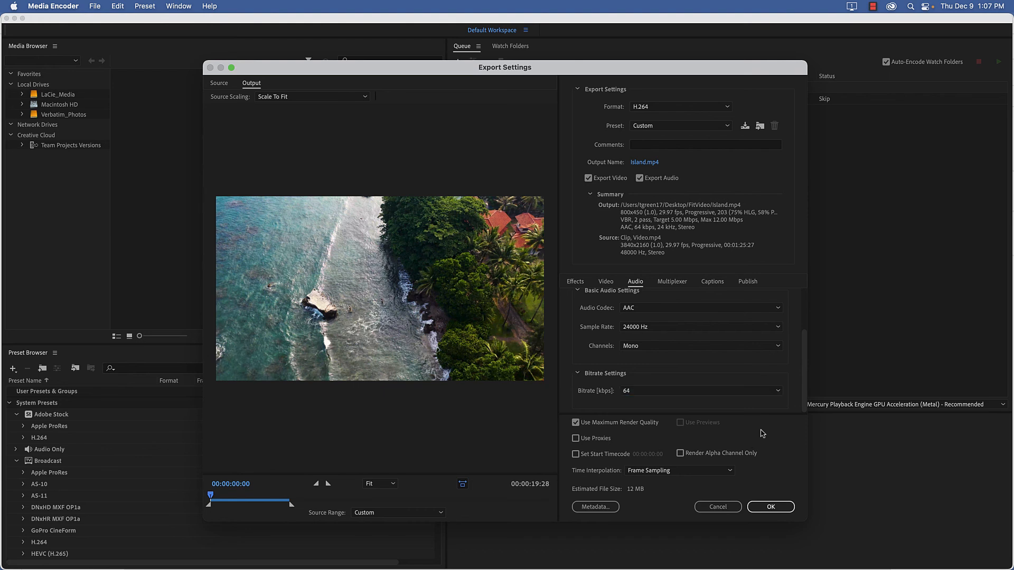
# Accept the export settings and run the queue to encode Island.mp4, putting Media Encoder away when it finishes
pyautogui.click(770, 507)
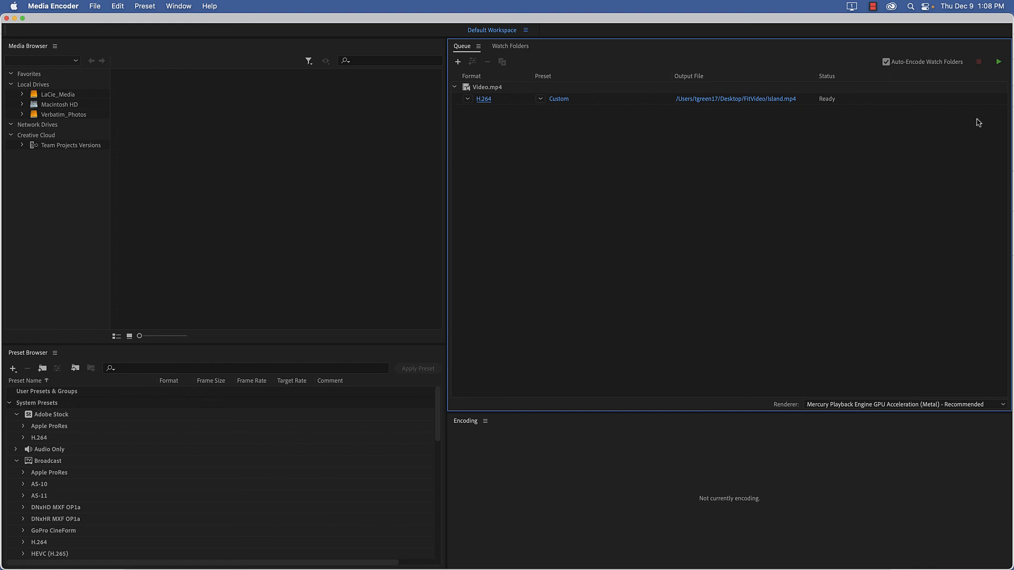
pyautogui.click(998, 63)
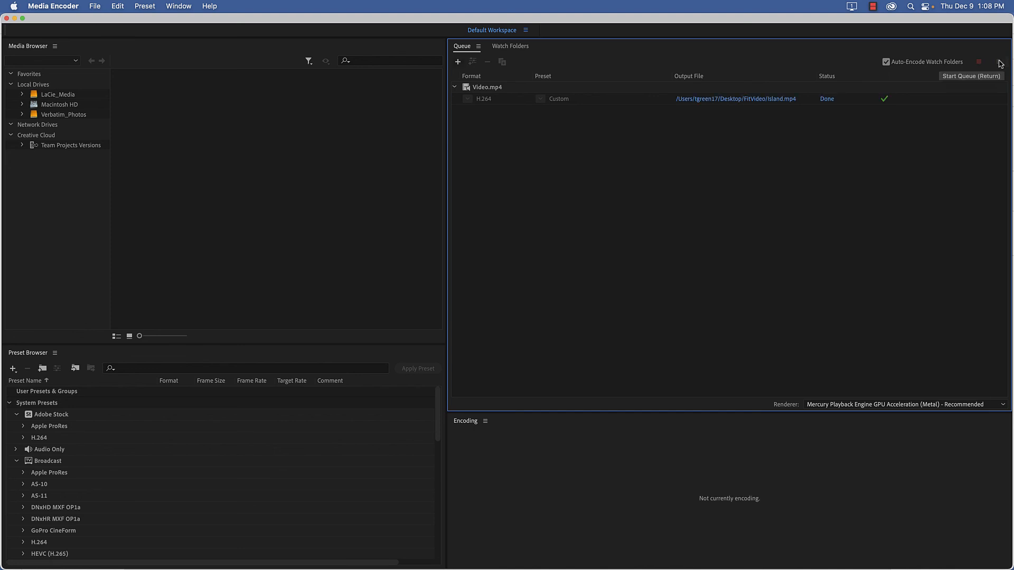
pyautogui.click(14, 19)
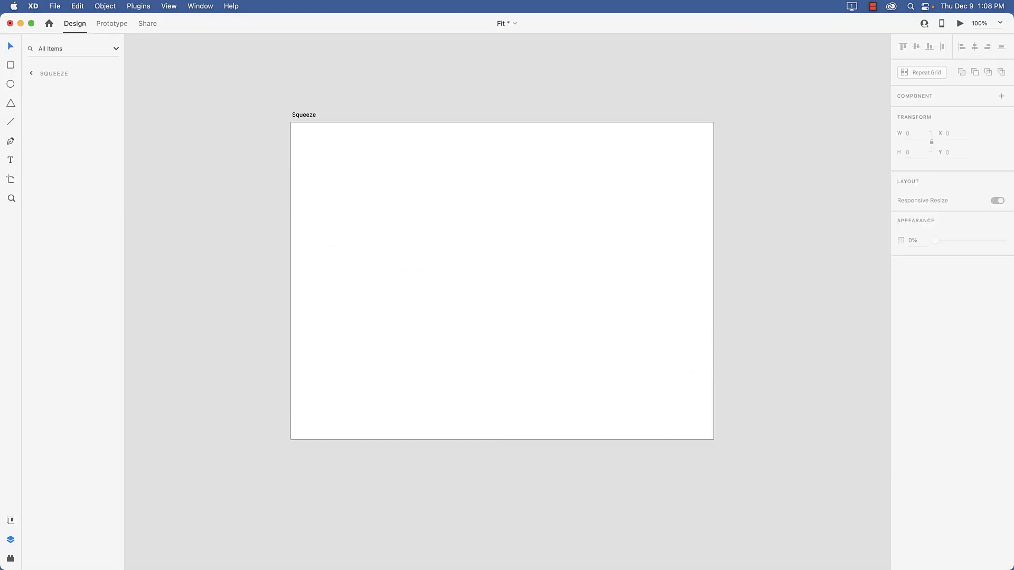
# Import the encoded Island video onto the Squeeze artboard in XD, aligned to the artboard's upper-left corner at X 0, Y 0
pyautogui.moveTo(601, 120); pyautogui.dragTo(329, 150)
pyautogui.moveTo(530, 269); pyautogui.dragTo(495, 245)
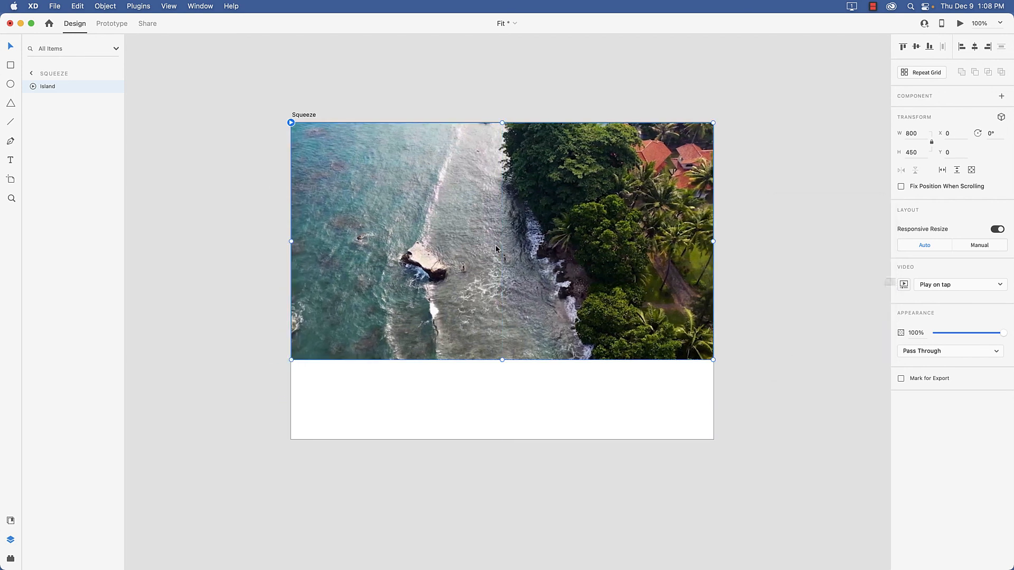
# Preview the Squeeze artboard, play the Island video in it, and select the video on the artboard
pyautogui.click(957, 24)
pyautogui.click(545, 273)
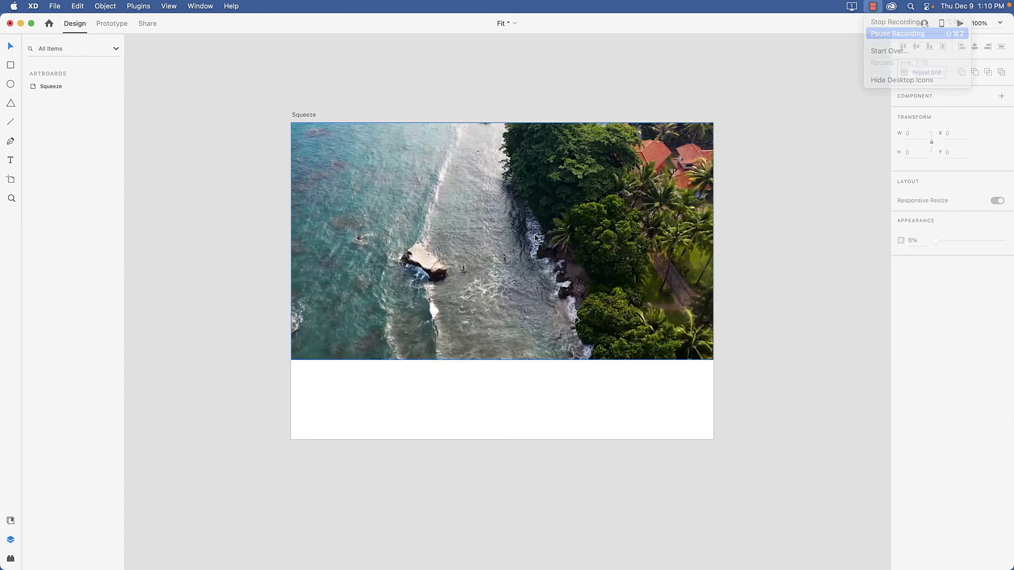
pyautogui.click(535, 237)
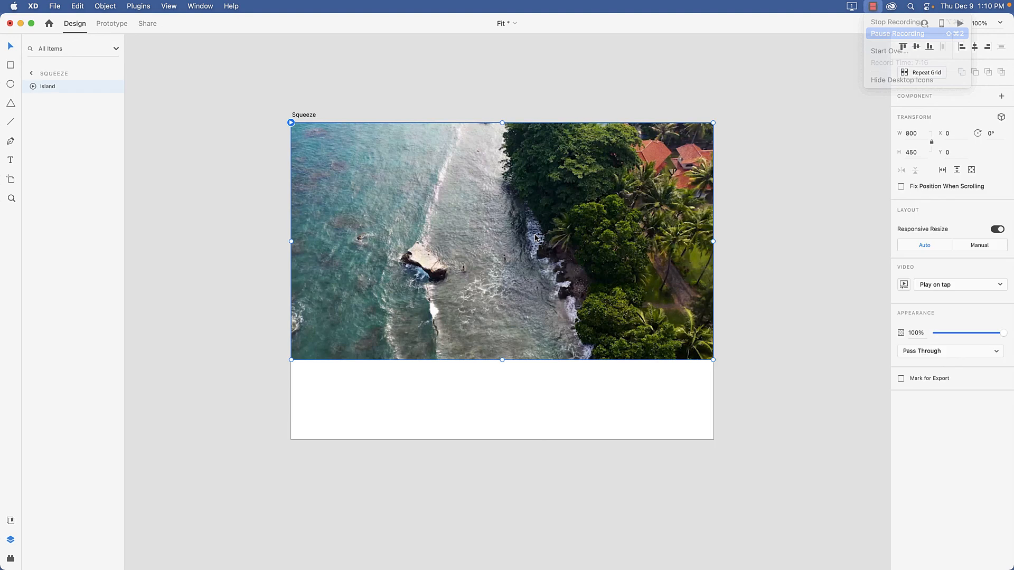